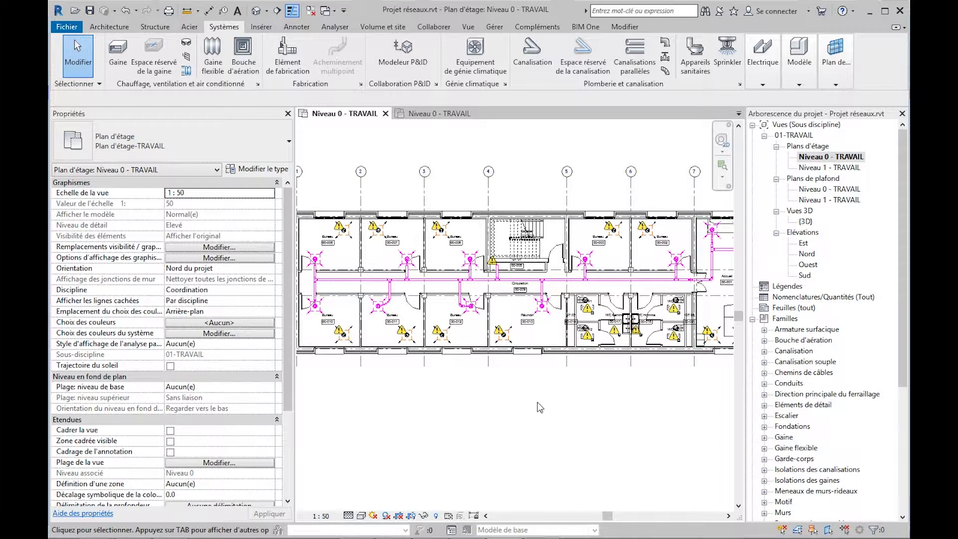
Step: Start placing a duct fitting near office 00-008 with the type Coude Circulaire Embouti, Courbure = 1D
{"action": "scroll", "coordinate": [394, 294], "scroll_direction": "up", "scroll_amount": 2}
{"action": "scroll", "coordinate": [394, 291], "scroll_direction": "up", "scroll_amount": 5}
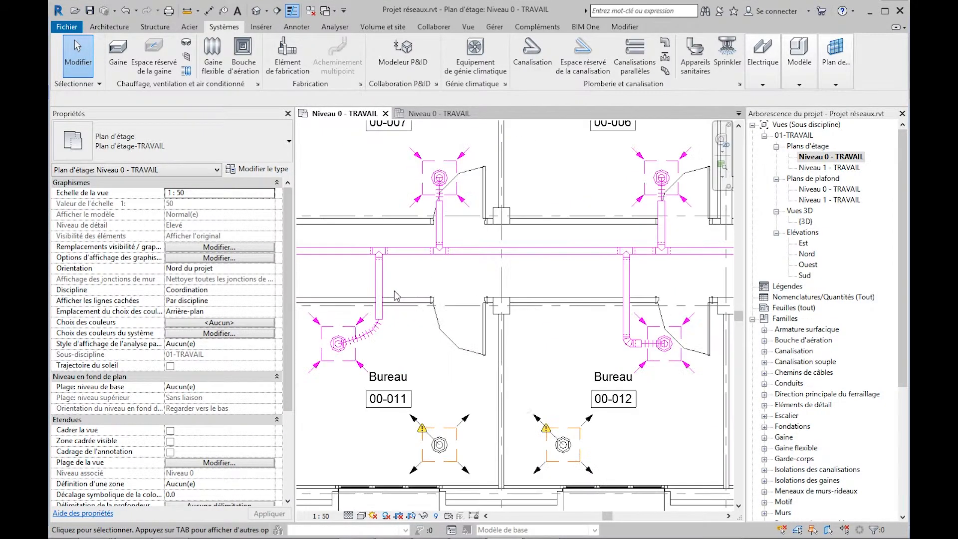
{"action": "middle_click_drag", "start_coordinate": [407, 277], "coordinate": [510, 350]}
{"action": "middle_click_drag", "start_coordinate": [424, 258], "coordinate": [536, 334]}
{"action": "middle_click_drag", "start_coordinate": [462, 285], "coordinate": [559, 313]}
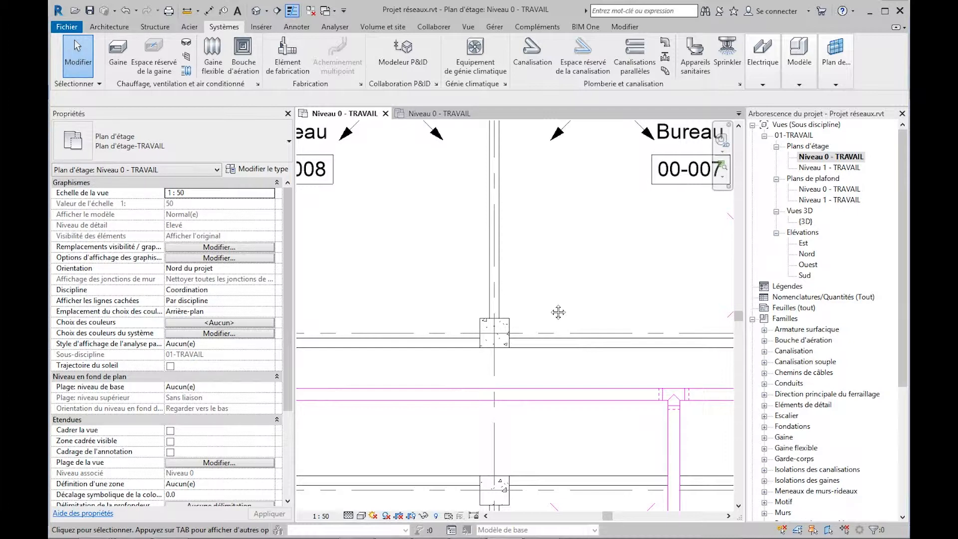
{"action": "middle_click_drag", "start_coordinate": [472, 281], "coordinate": [554, 288]}
{"action": "scroll", "coordinate": [560, 280], "scroll_direction": "down", "scroll_amount": 1}
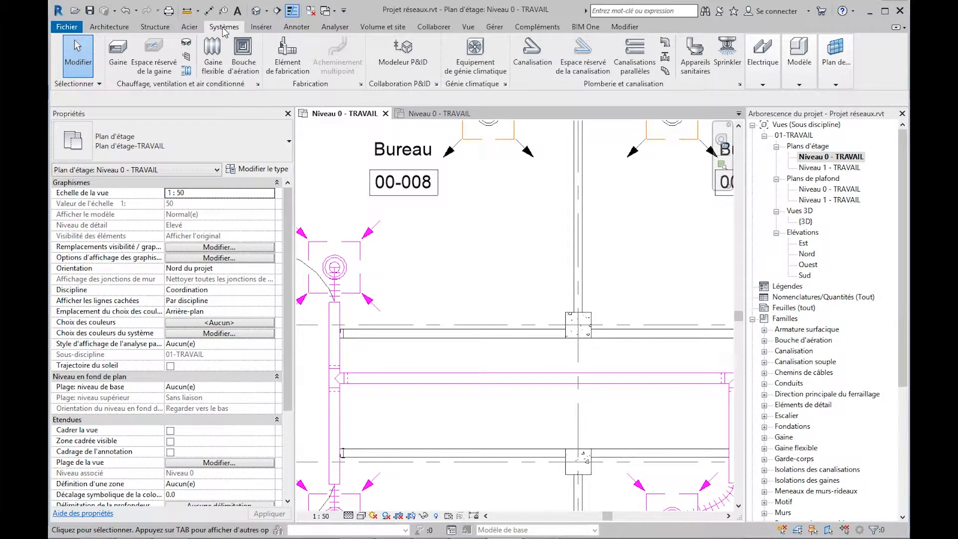
{"action": "left_click", "coordinate": [186, 44]}
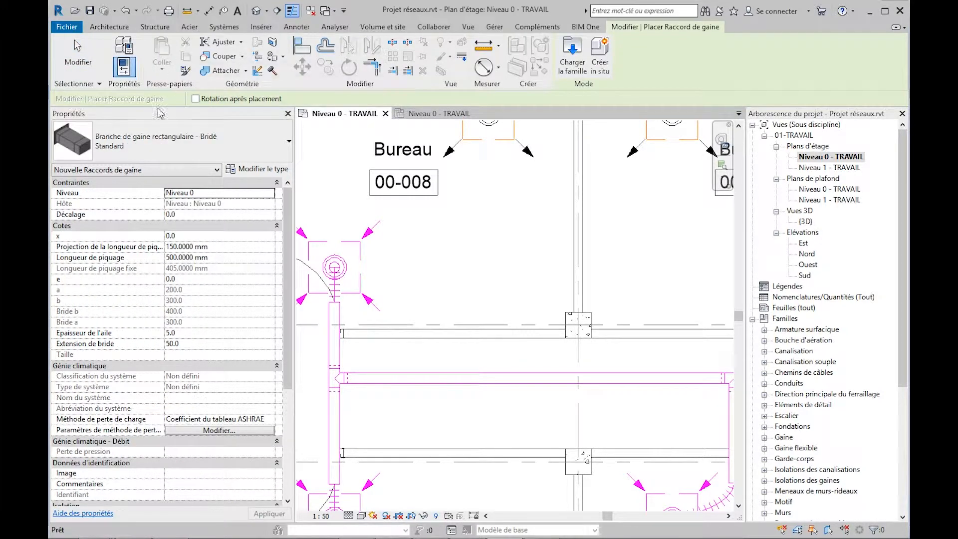
{"action": "left_click", "coordinate": [210, 142]}
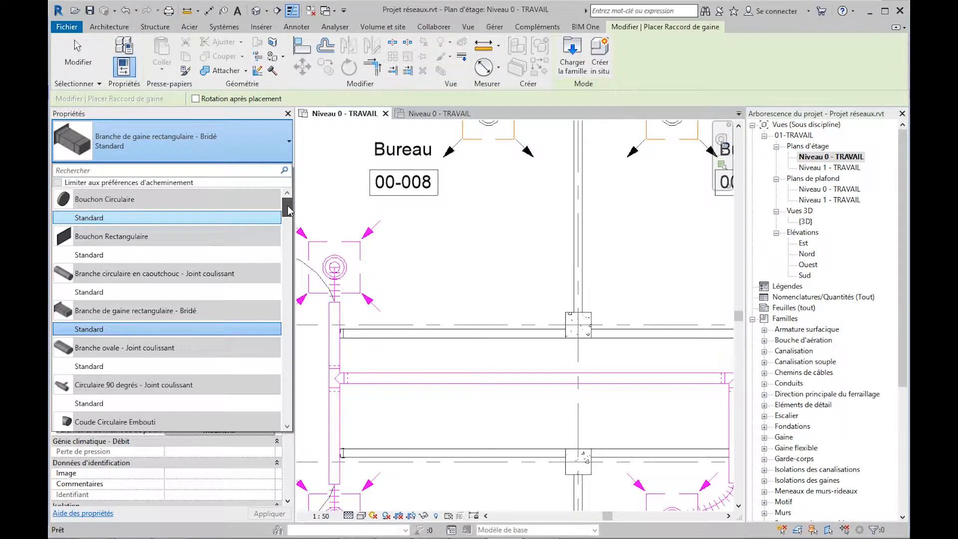
{"action": "left_click_drag", "start_coordinate": [288, 205], "coordinate": [288, 223]}
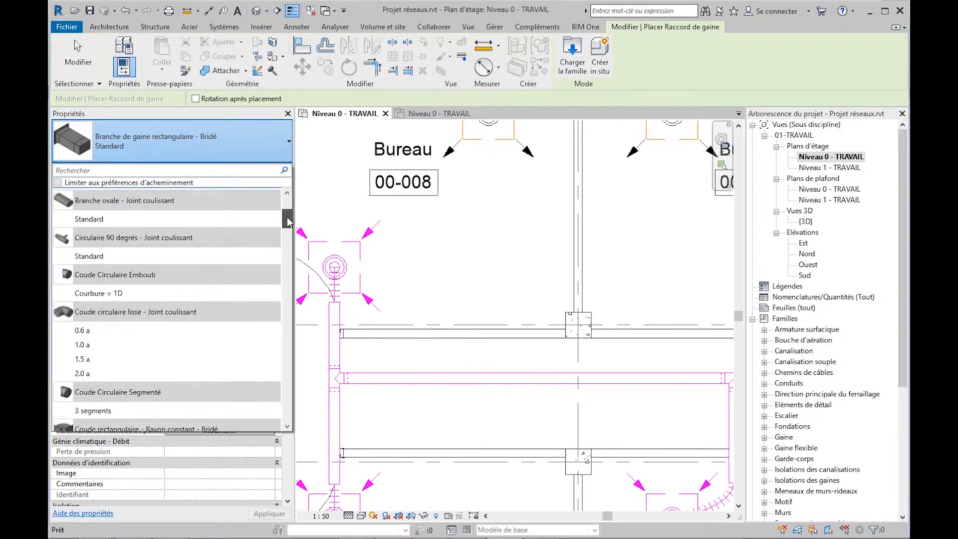
{"action": "left_click", "coordinate": [103, 294]}
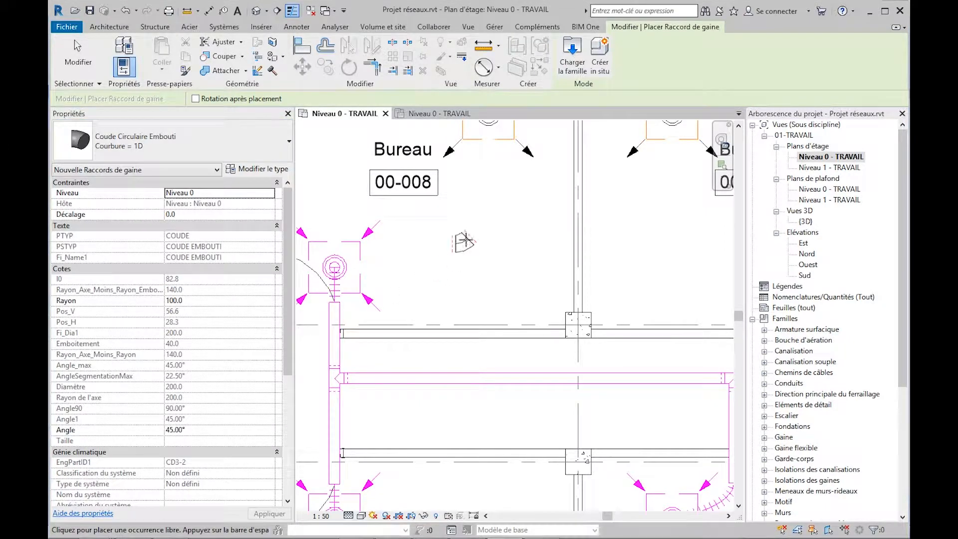
Step: Place two circular elbows side by side in the empty area below the office 00-008 label
{"action": "left_click", "coordinate": [465, 239]}
{"action": "middle_click_drag", "start_coordinate": [525, 274], "coordinate": [516, 292]}
{"action": "scroll", "coordinate": [452, 296], "scroll_direction": "up", "scroll_amount": 3}
{"action": "left_click", "coordinate": [514, 213]}
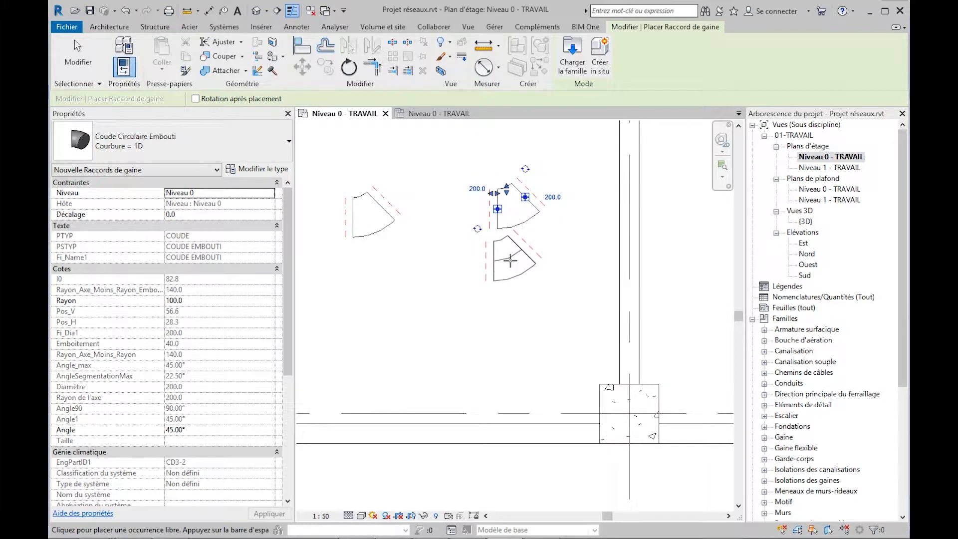
{"action": "key", "text": "Escape"}
{"action": "key", "text": "Escape"}
{"action": "middle_click_drag", "start_coordinate": [461, 277], "coordinate": [482, 295]}
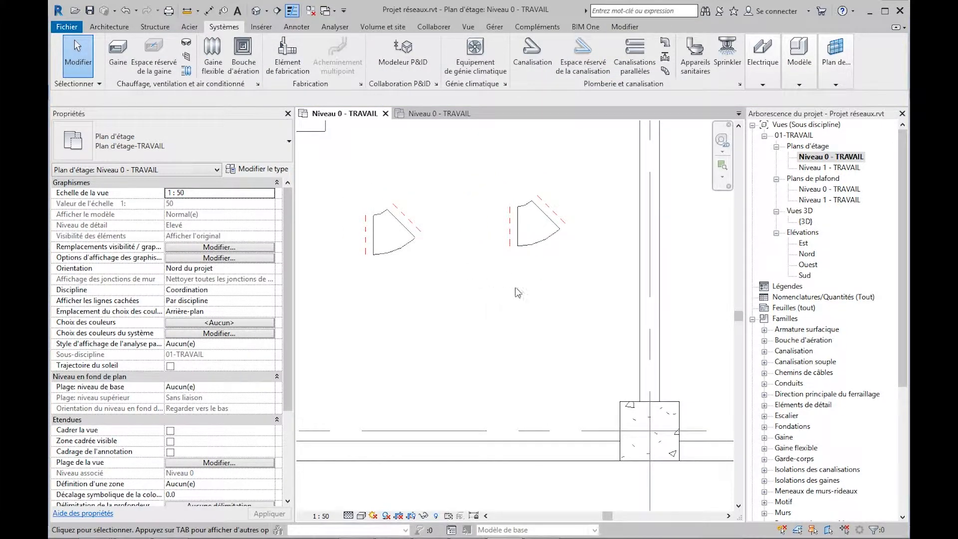
Step: Rotate the second elbow by about 180° around its centre so its angled end faces the first elbow
{"action": "left_click", "coordinate": [544, 243]}
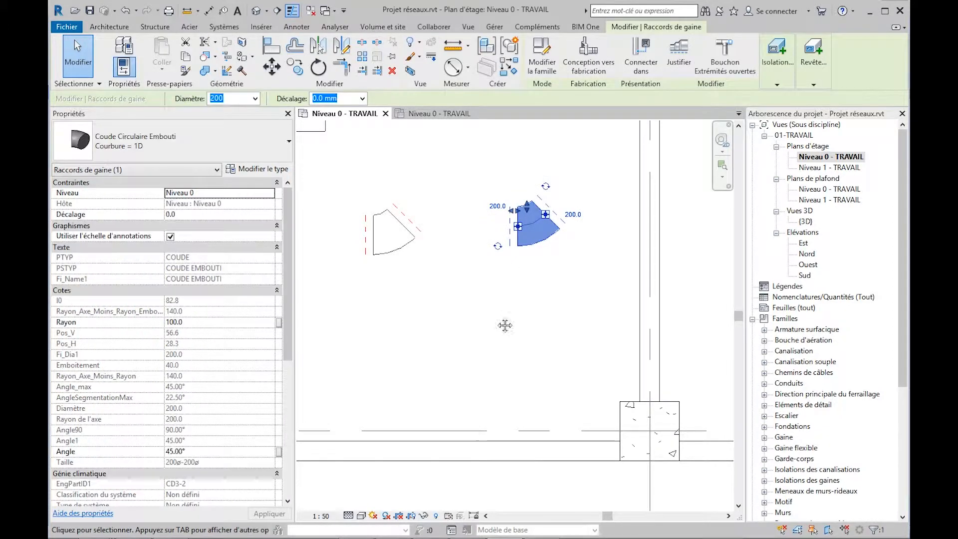
{"action": "middle_click_drag", "start_coordinate": [503, 385], "coordinate": [487, 389]}
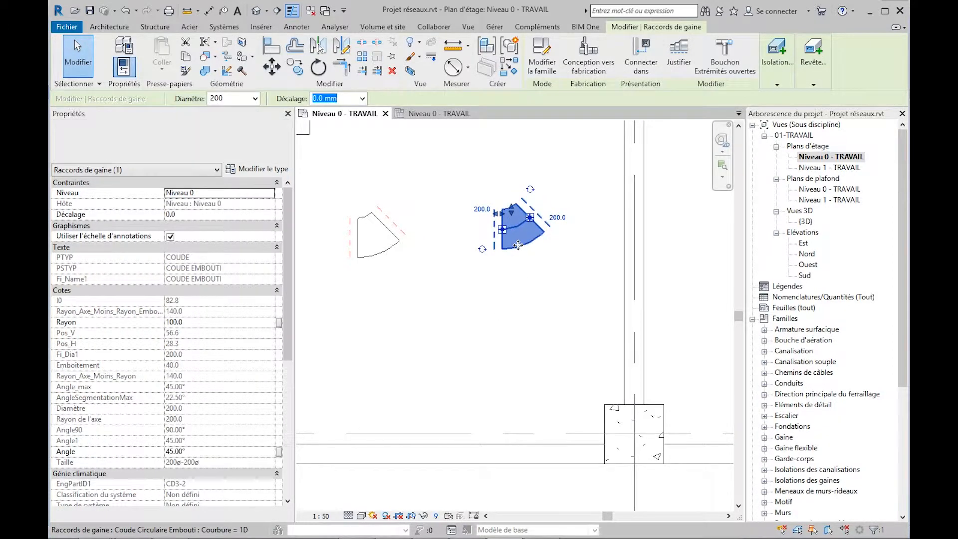
{"action": "left_click", "coordinate": [319, 70]}
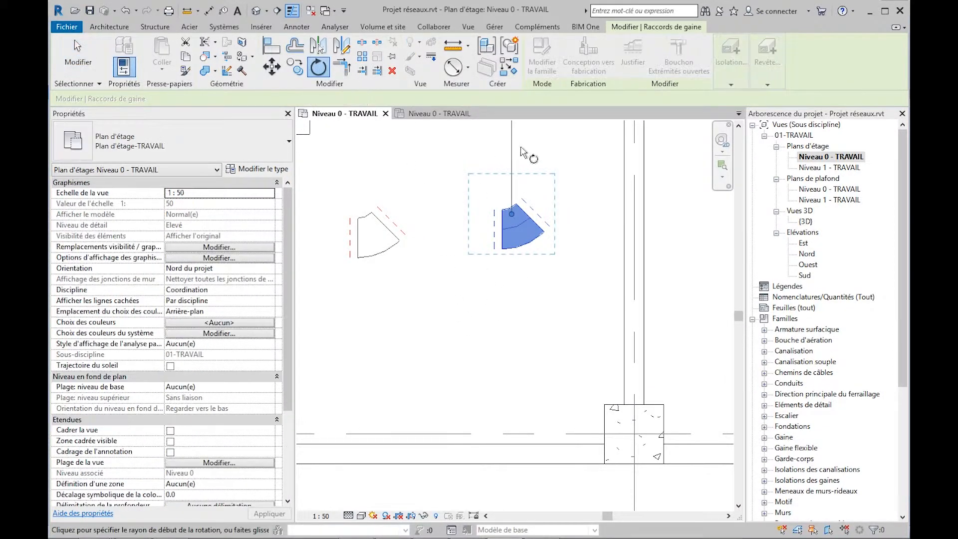
{"action": "left_click", "coordinate": [512, 149]}
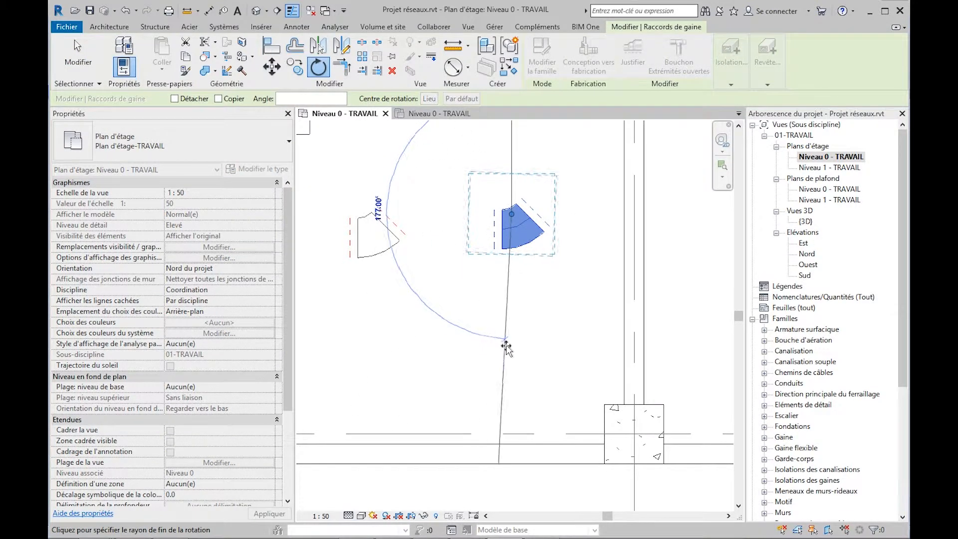
{"action": "left_click", "coordinate": [506, 346]}
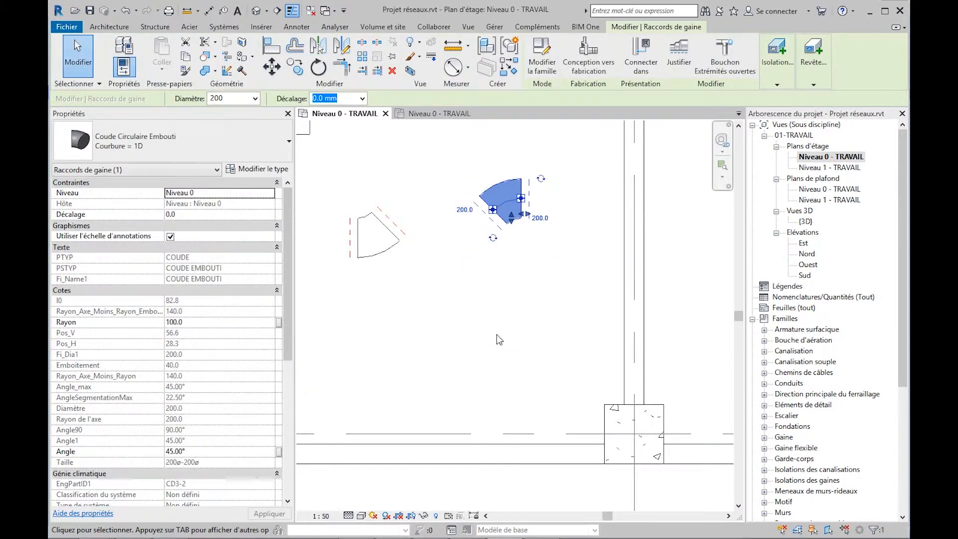
{"action": "left_click", "coordinate": [498, 334]}
{"action": "middle_click_drag", "start_coordinate": [475, 313], "coordinate": [483, 314]}
{"action": "scroll", "coordinate": [402, 239], "scroll_direction": "up", "scroll_amount": 2}
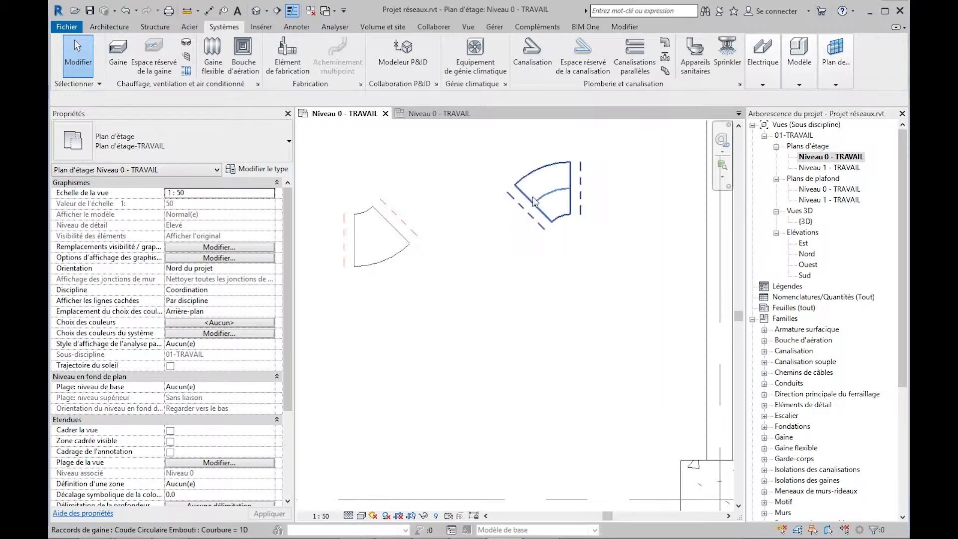
Step: Connect the rotated elbow's angled end to the angled end of the other elbow
{"action": "middle_click_drag", "start_coordinate": [453, 325], "coordinate": [501, 333]}
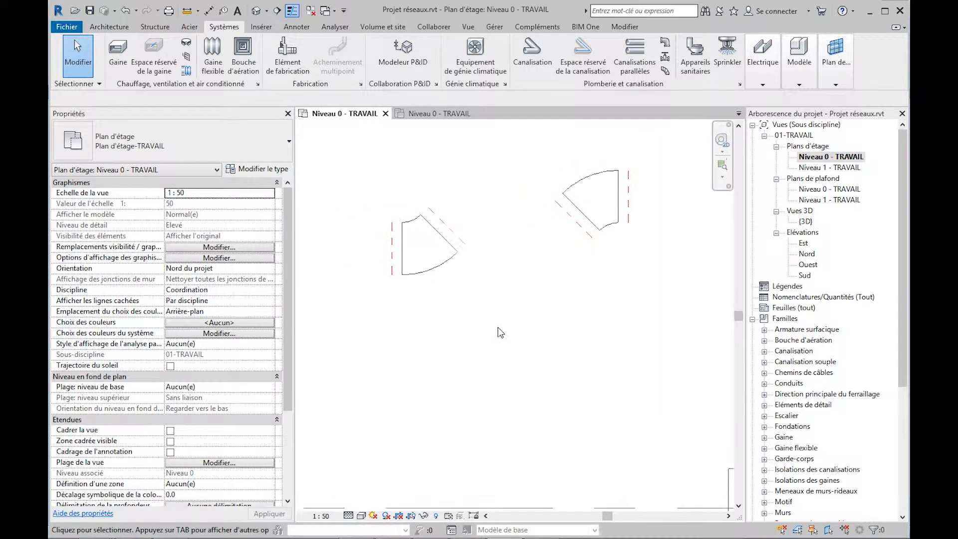
{"action": "left_click", "coordinate": [593, 223]}
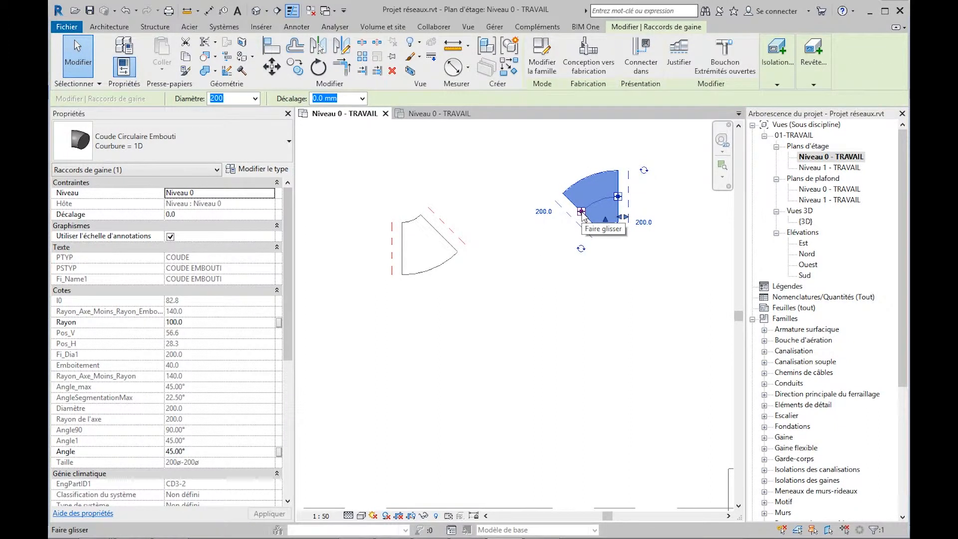
{"action": "left_click_drag", "start_coordinate": [582, 214], "coordinate": [443, 233]}
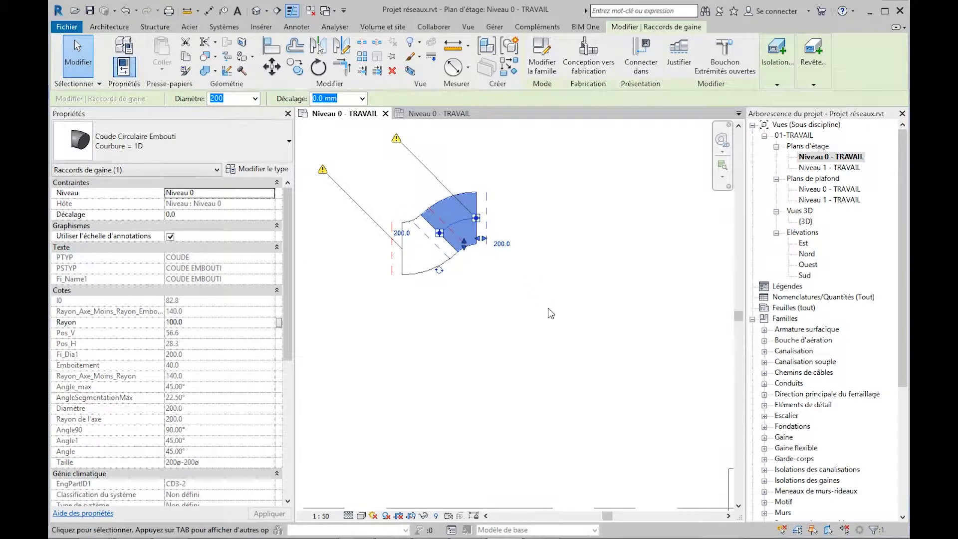
{"action": "left_click", "coordinate": [514, 275]}
Step: Move the connected elbow pair slightly up and to the right on the plan
{"action": "left_click", "coordinate": [461, 232]}
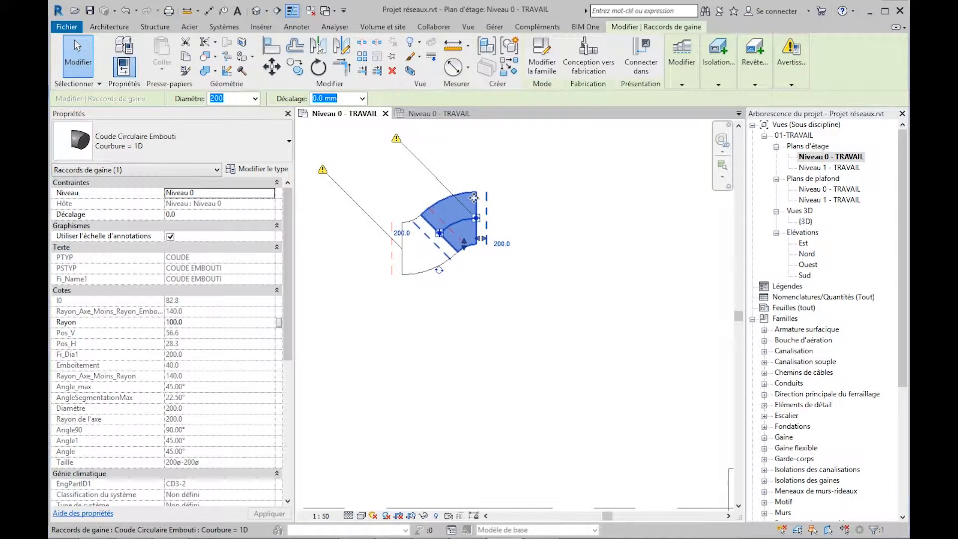
{"action": "left_click_drag", "start_coordinate": [486, 193], "coordinate": [546, 163]}
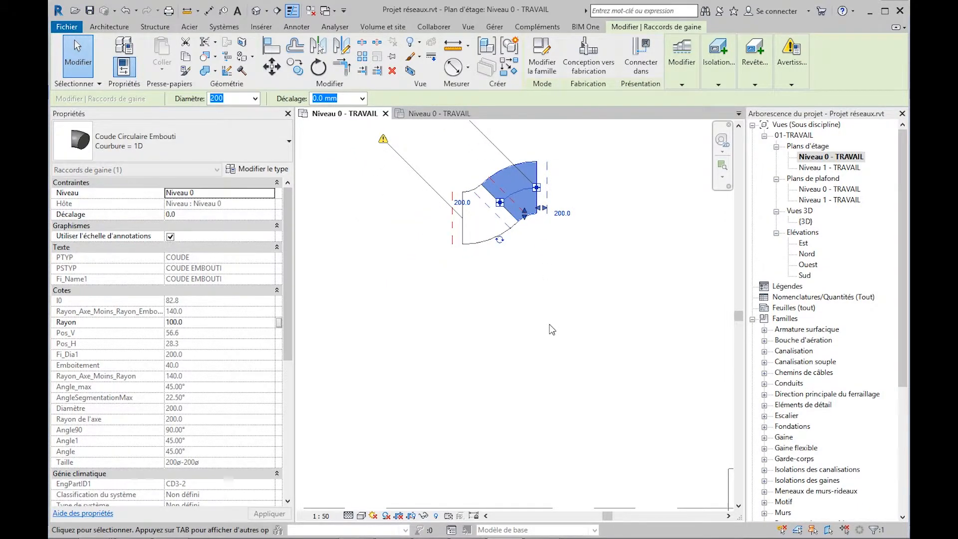
{"action": "left_click", "coordinate": [551, 329]}
Step: Examine the corridor duct and the branch serving the diffuser in office 00-007
{"action": "scroll", "coordinate": [505, 308], "scroll_direction": "down", "scroll_amount": 1}
{"action": "scroll", "coordinate": [504, 317], "scroll_direction": "down", "scroll_amount": 2}
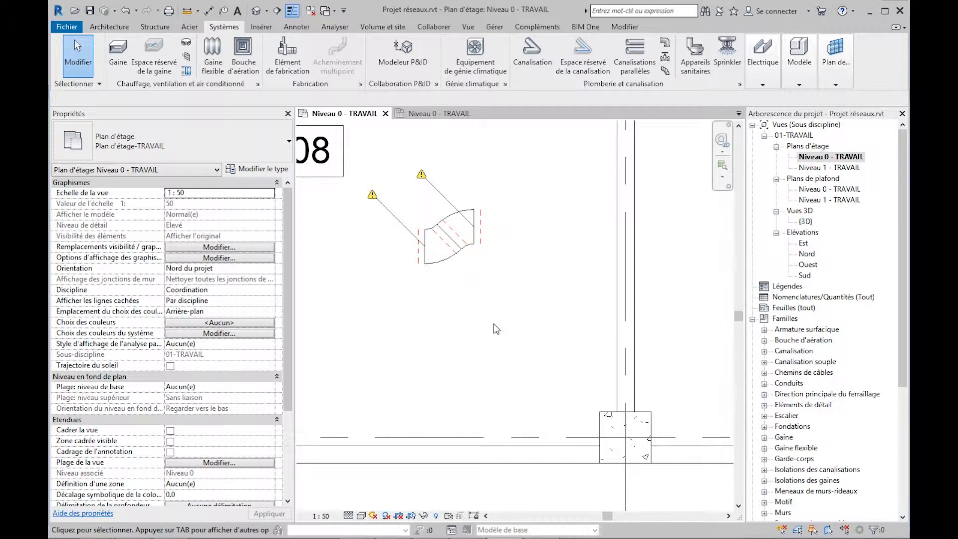
{"action": "mouse_move", "coordinate": [499, 327]}
{"action": "middle_mouse_down"}
{"action": "mouse_move", "coordinate": [508, 332]}
{"action": "mouse_move", "coordinate": [504, 322]}
{"action": "middle_mouse_up"}
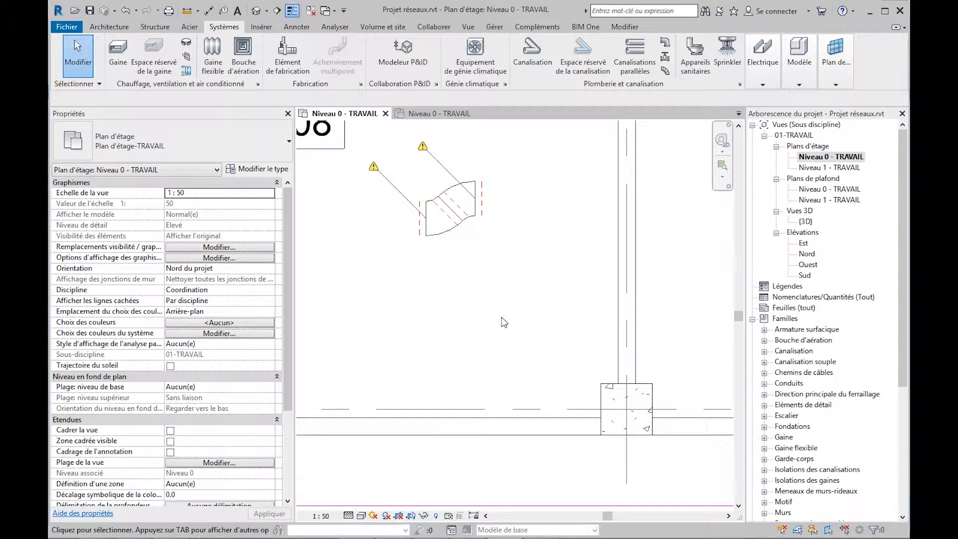
{"action": "scroll", "coordinate": [504, 322], "scroll_direction": "down", "scroll_amount": 2}
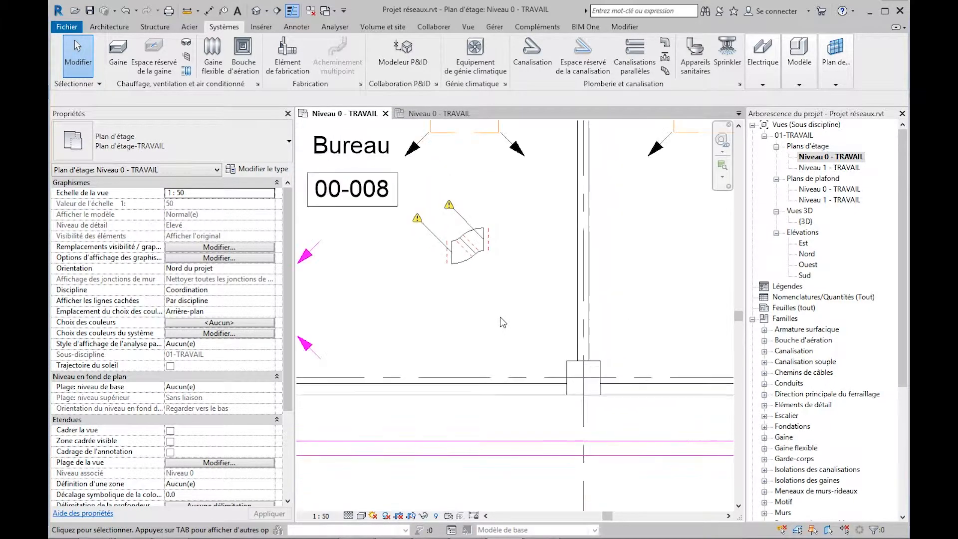
{"action": "scroll", "coordinate": [503, 322], "scroll_direction": "down", "scroll_amount": 1}
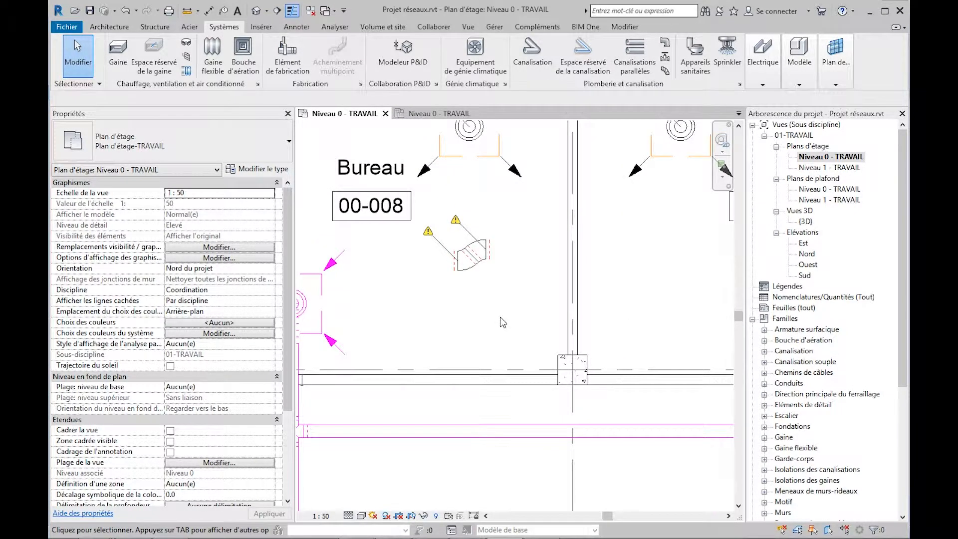
{"action": "scroll", "coordinate": [501, 321], "scroll_direction": "down", "scroll_amount": 2}
{"action": "middle_click_drag", "start_coordinate": [602, 325], "coordinate": [431, 265]}
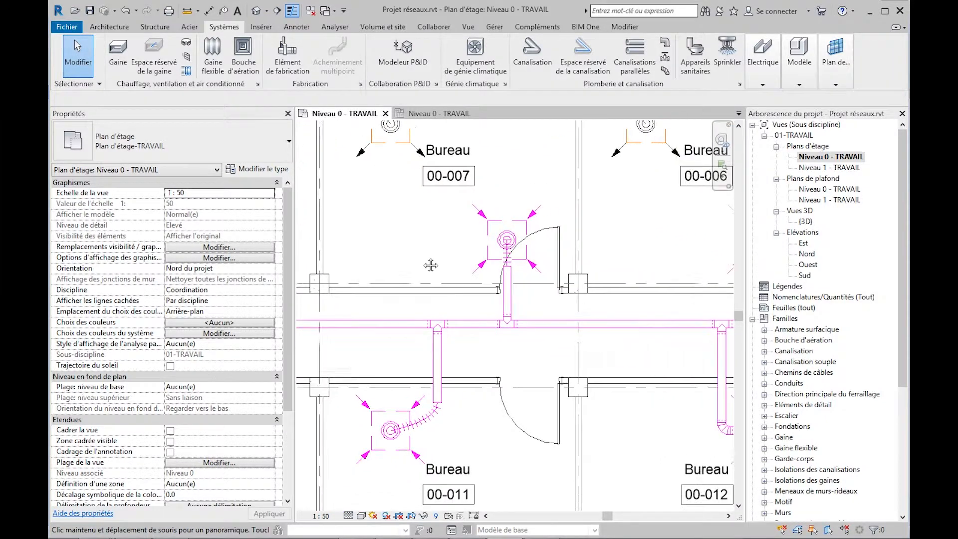
{"action": "scroll", "coordinate": [549, 312], "scroll_direction": "up", "scroll_amount": 3}
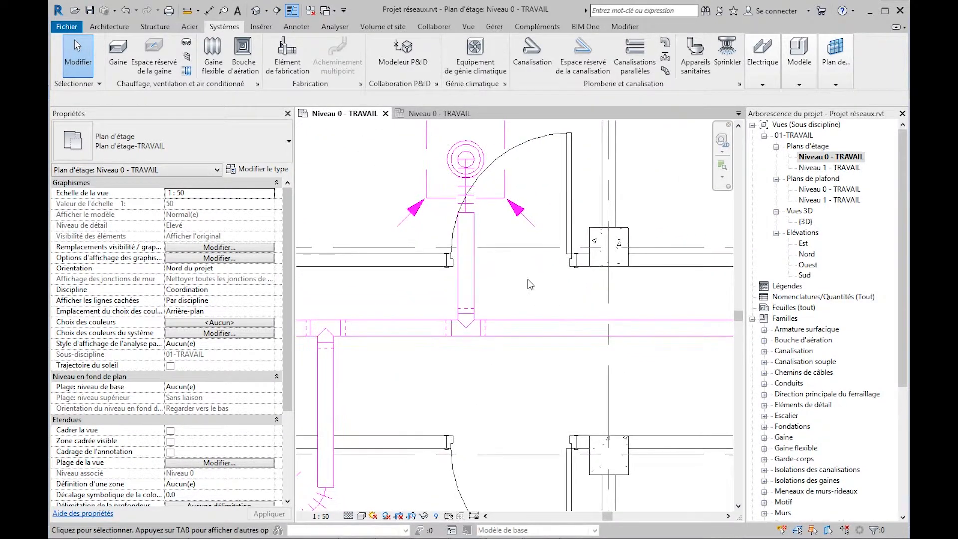
{"action": "scroll", "coordinate": [528, 280], "scroll_direction": "up", "scroll_amount": 1}
{"action": "middle_click_drag", "start_coordinate": [528, 280], "coordinate": [530, 336]}
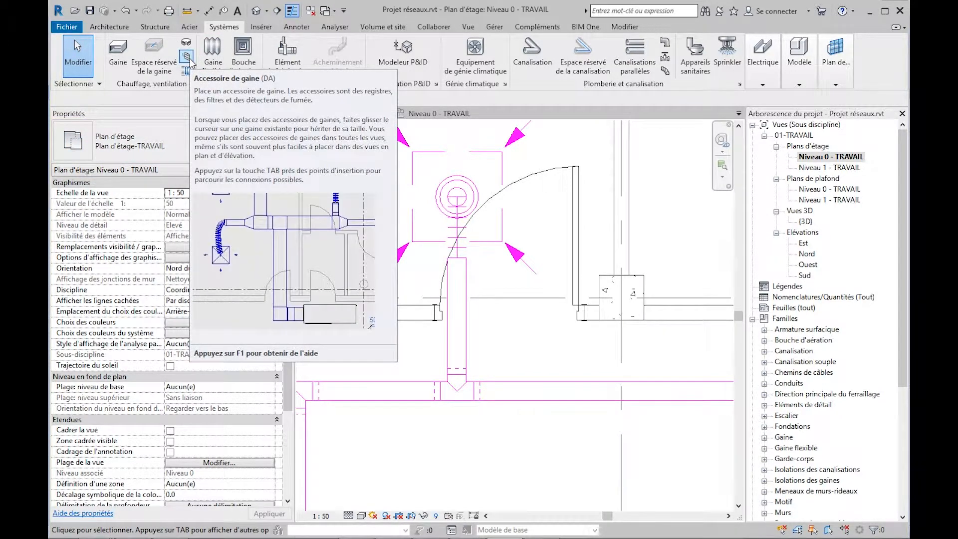
Step: Start placing a duct accessory and load the family Module Régulation MR Gaine Circulaire.rfa from Bureau > REVIT MEP CVC-S > Familles
{"action": "left_click", "coordinate": [188, 58]}
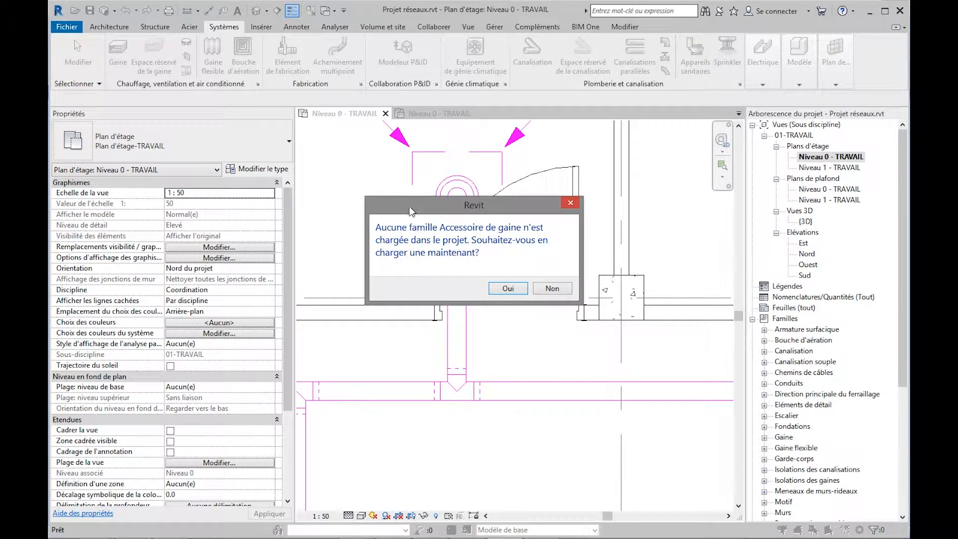
{"action": "left_click", "coordinate": [514, 289]}
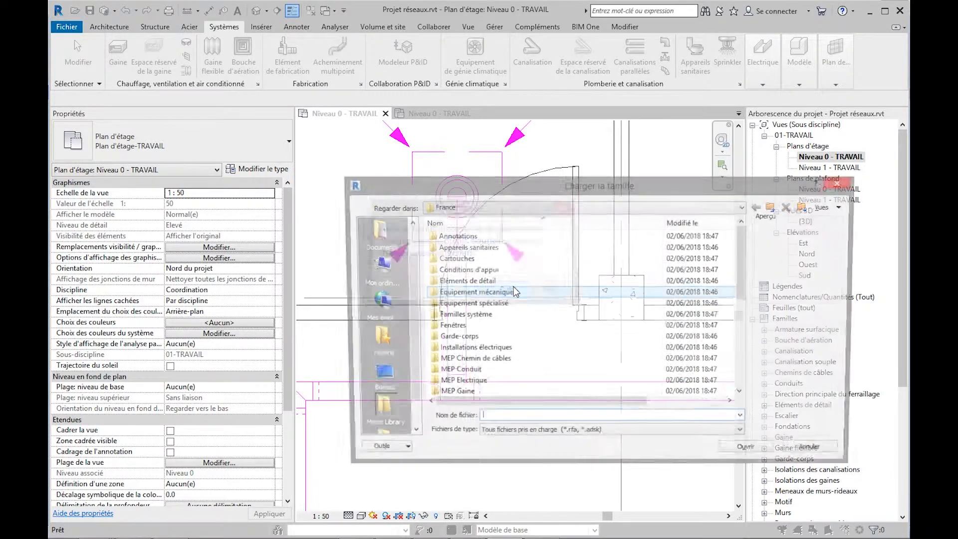
{"action": "left_click", "coordinate": [475, 207]}
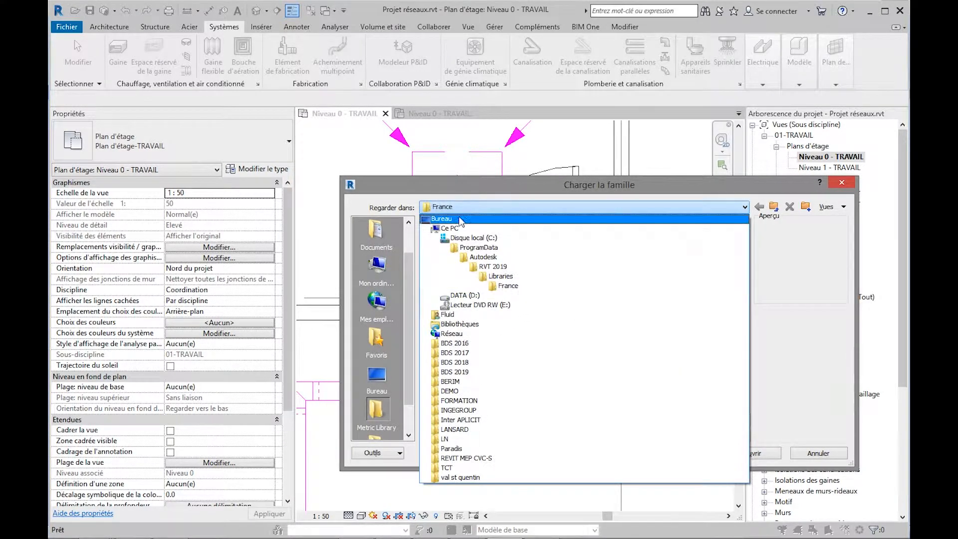
{"action": "left_click", "coordinate": [460, 219]}
{"action": "scroll", "coordinate": [512, 354], "scroll_direction": "down", "scroll_amount": 2}
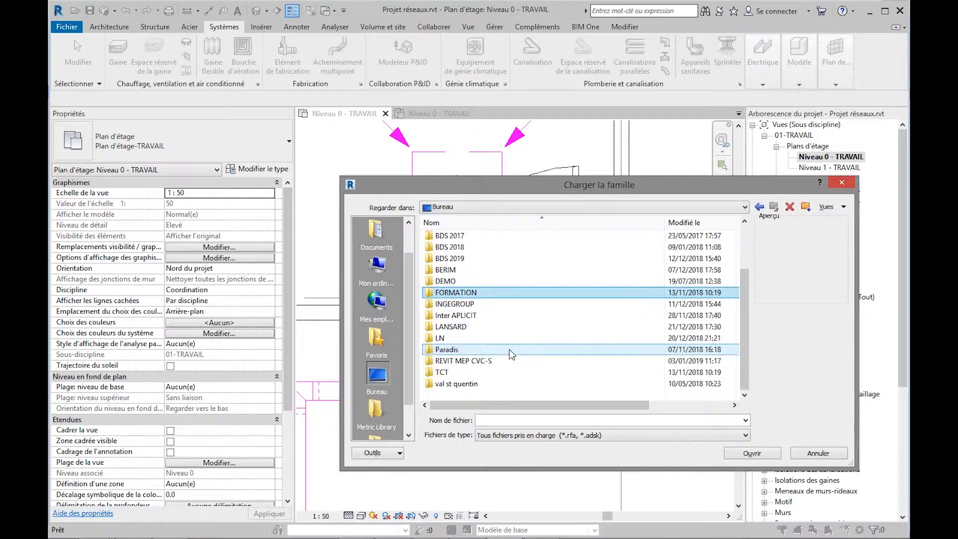
{"action": "double_click", "coordinate": [480, 360]}
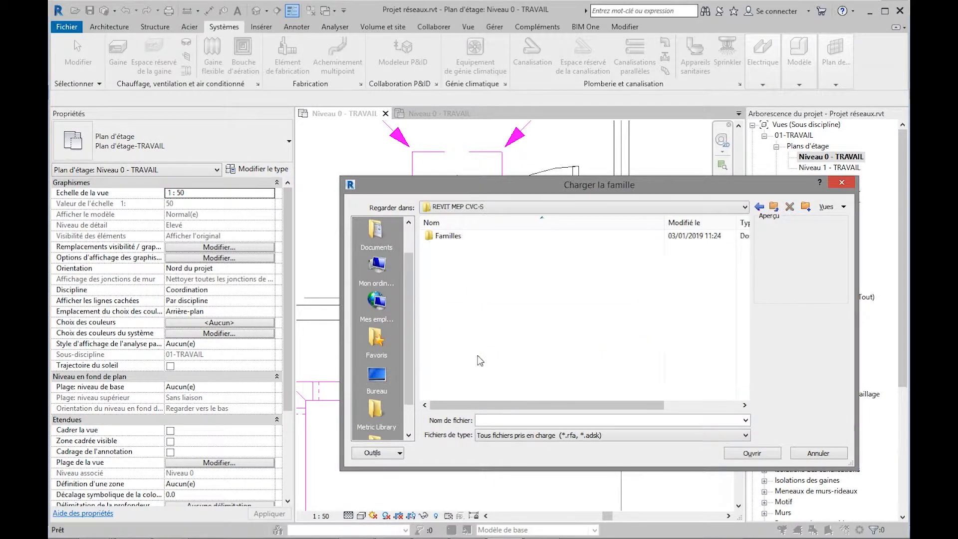
{"action": "double_click", "coordinate": [453, 238]}
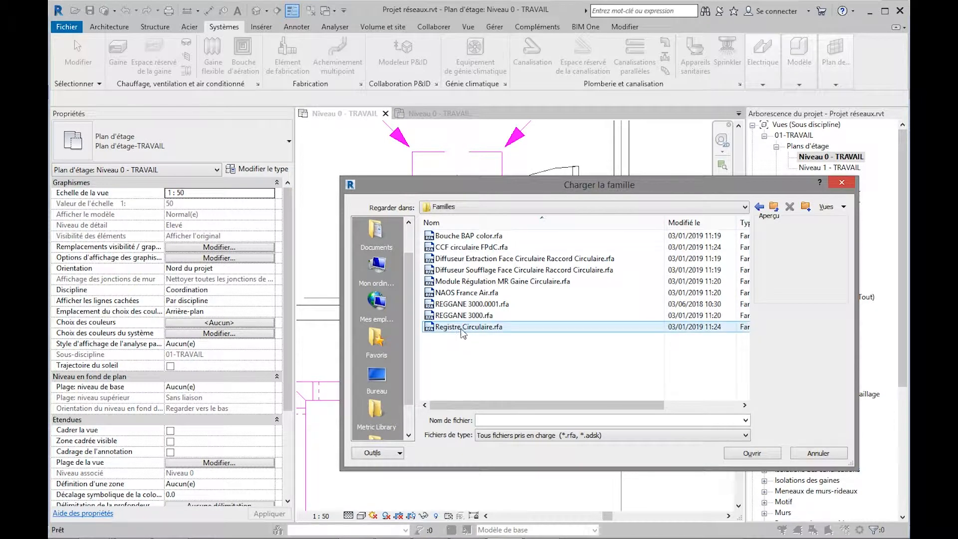
{"action": "left_click", "coordinate": [460, 282]}
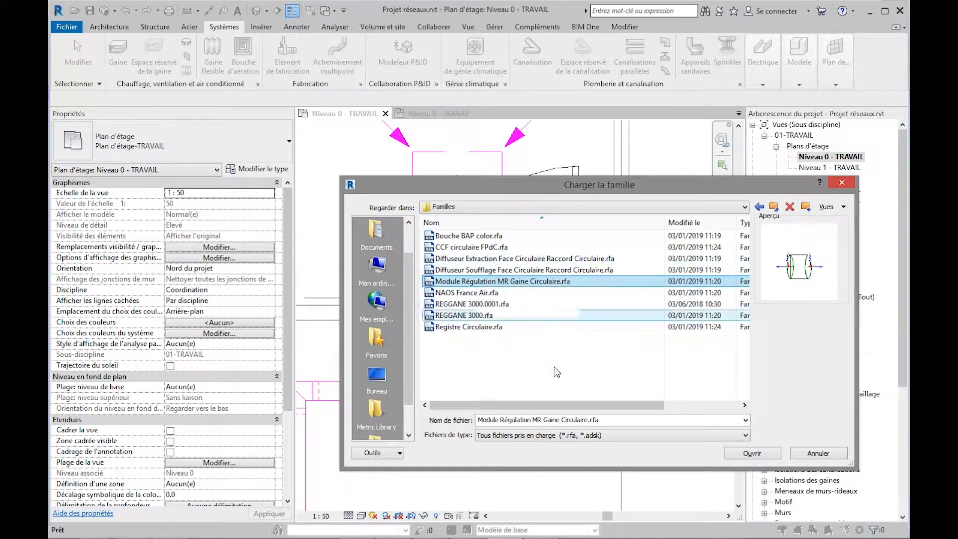
{"action": "left_click", "coordinate": [752, 453]}
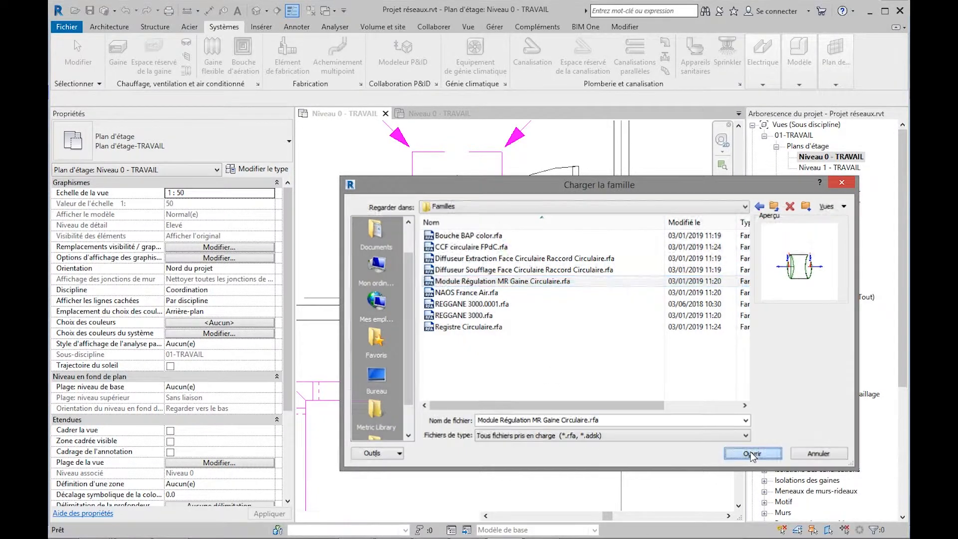
Step: Place the Module Régulation MR Gaine Circulaire inline on the vertical branch duct serving the diffuser in office 00-007
{"action": "middle_click_drag", "start_coordinate": [524, 345], "coordinate": [508, 307]}
{"action": "scroll", "coordinate": [498, 289], "scroll_direction": "up", "scroll_amount": 2}
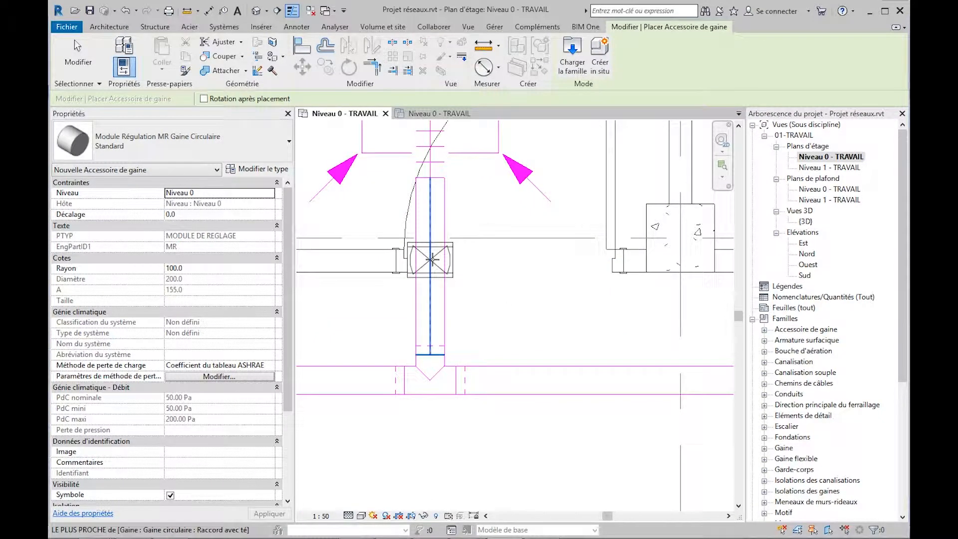
{"action": "scroll", "coordinate": [432, 226], "scroll_direction": "up", "scroll_amount": 3}
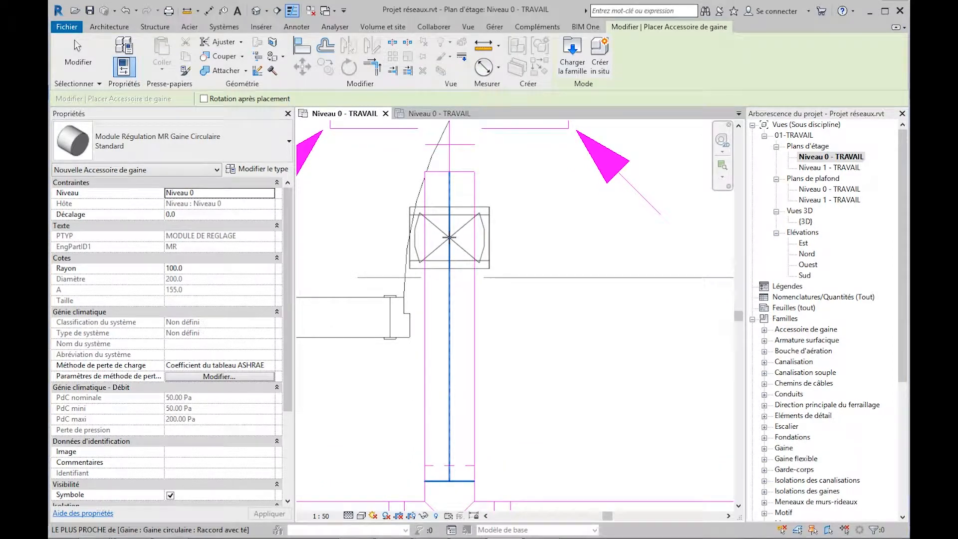
{"action": "left_click", "coordinate": [449, 239]}
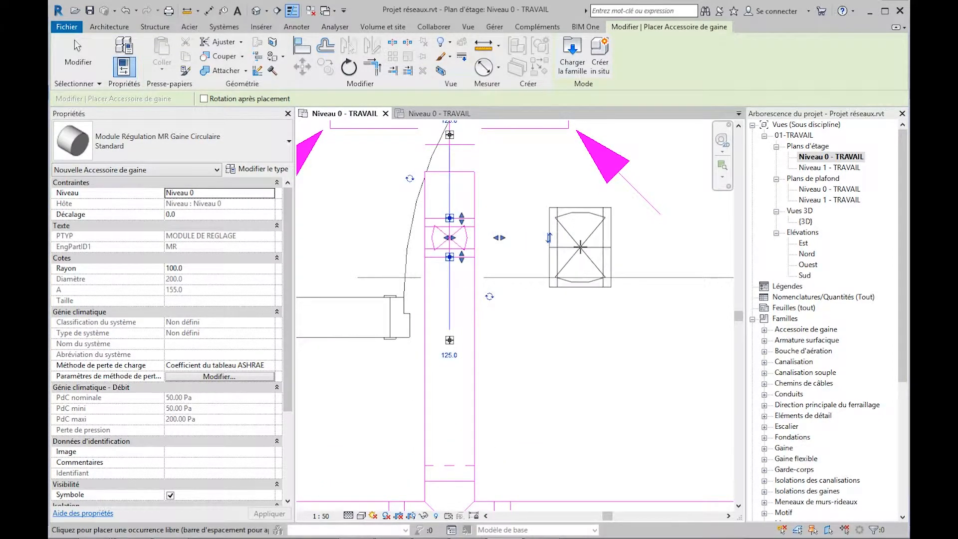
Step: Place another Module Régulation MR Gaine Circulaire on the branch duct of office 00-011, just before its flexible duct
{"action": "scroll", "coordinate": [580, 247], "scroll_direction": "down", "scroll_amount": 4}
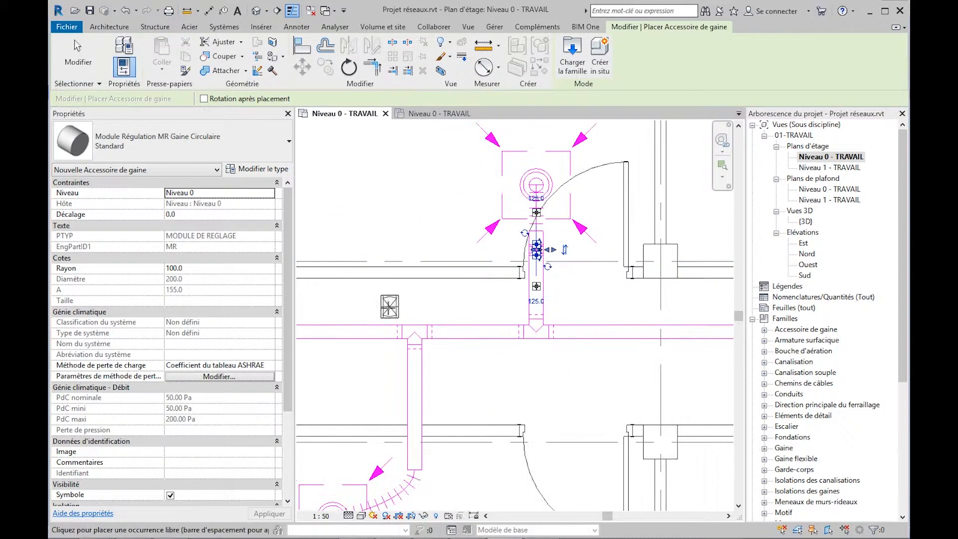
{"action": "middle_click_drag", "start_coordinate": [390, 307], "coordinate": [458, 196]}
{"action": "scroll", "coordinate": [487, 339], "scroll_direction": "up", "scroll_amount": 3}
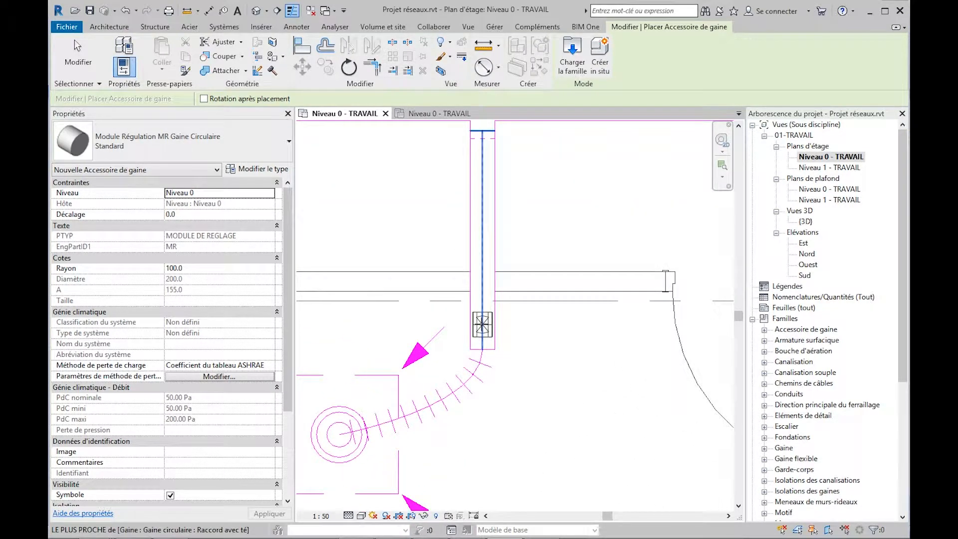
{"action": "left_click", "coordinate": [482, 324]}
Step: Examine the corridor duct's other branches as far as GT 01 00-005, and end the regulation module placement
{"action": "scroll", "coordinate": [442, 346], "scroll_direction": "down", "scroll_amount": 3}
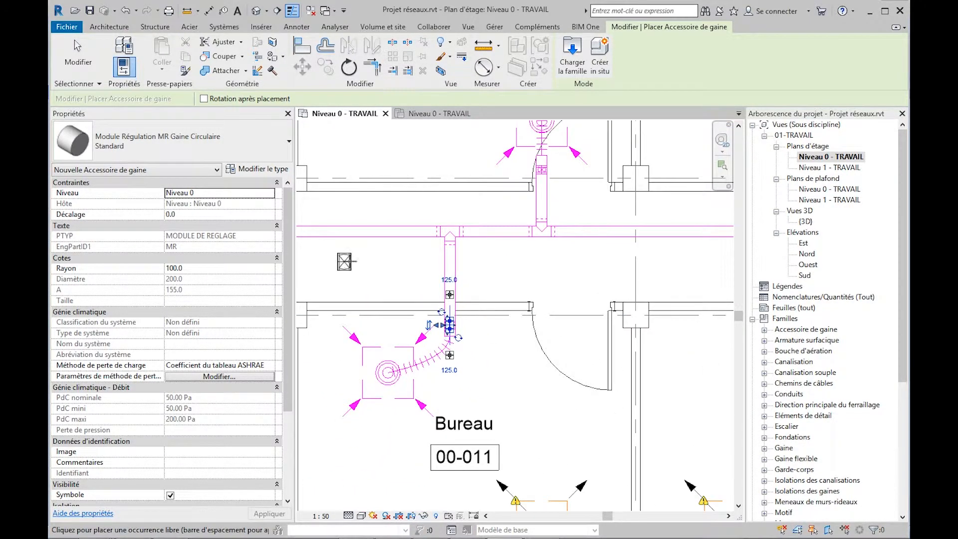
{"action": "middle_click_drag", "start_coordinate": [345, 260], "coordinate": [575, 354]}
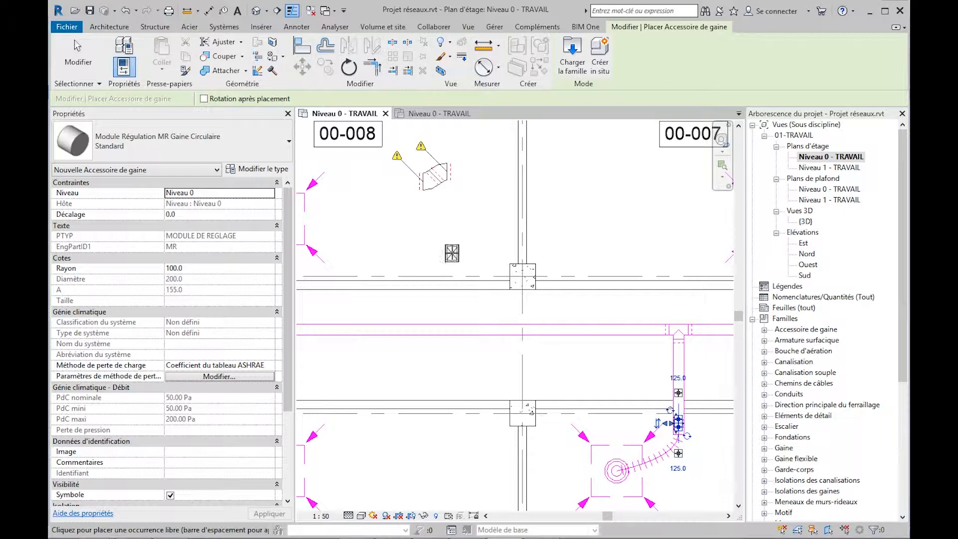
{"action": "middle_click_drag", "start_coordinate": [591, 262], "coordinate": [399, 243]}
{"action": "middle_click_drag", "start_coordinate": [527, 298], "coordinate": [327, 288]}
{"action": "middle_click_drag", "start_coordinate": [639, 322], "coordinate": [411, 325]}
{"action": "scroll", "coordinate": [622, 338], "scroll_direction": "down", "scroll_amount": 1}
{"action": "middle_click_drag", "start_coordinate": [622, 338], "coordinate": [520, 330]}
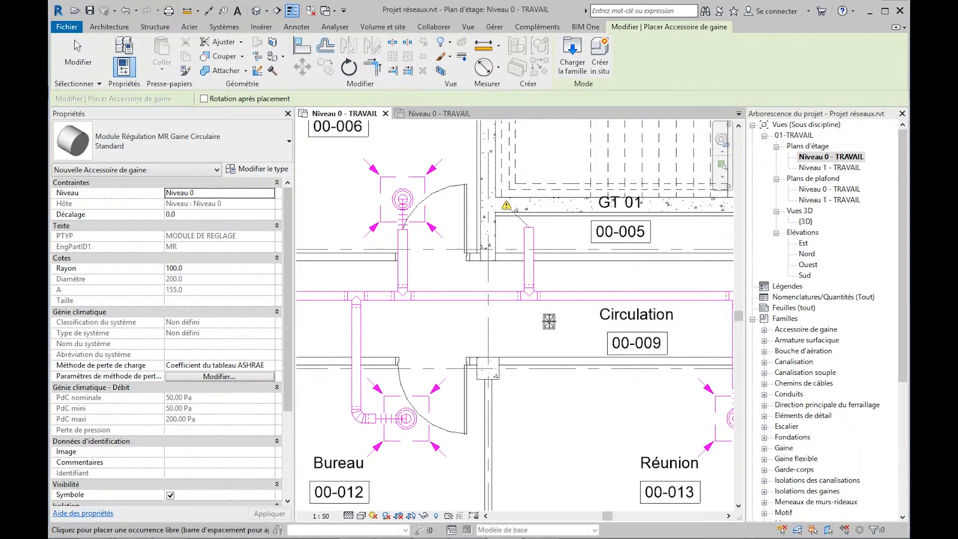
{"action": "key", "text": "Escape"}
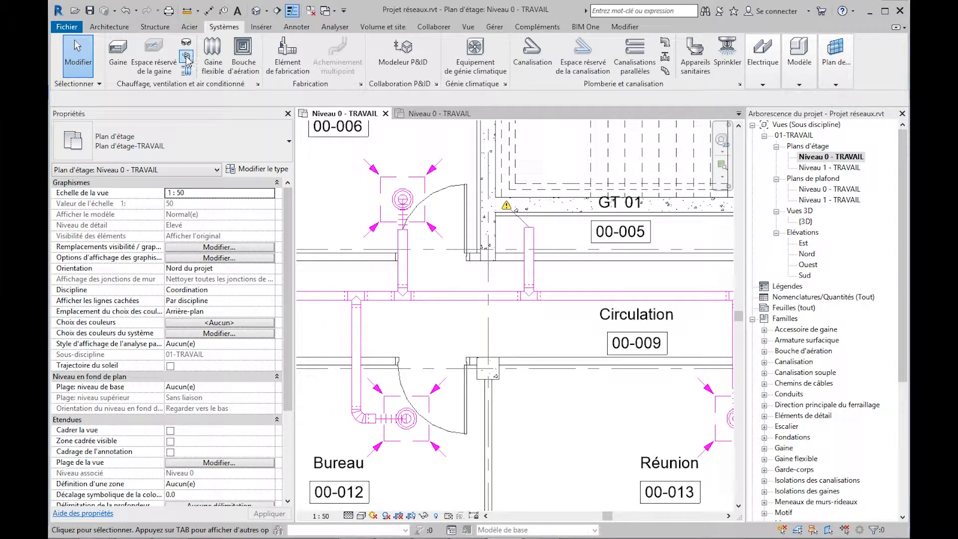
Step: Start placing another duct accessory and load the family CCF circulaire FPdC.rfa from the Familles folder
{"action": "left_click", "coordinate": [187, 56]}
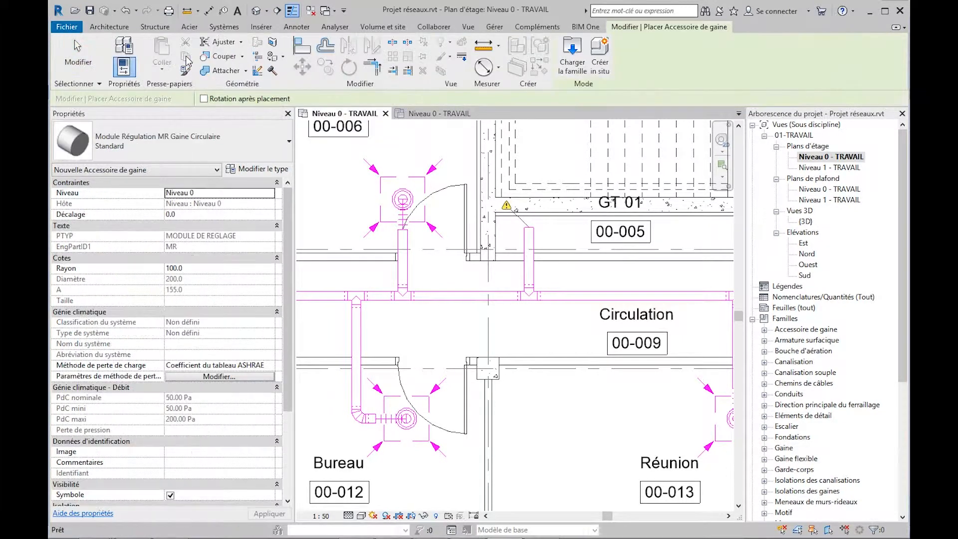
{"action": "left_click", "coordinate": [220, 137]}
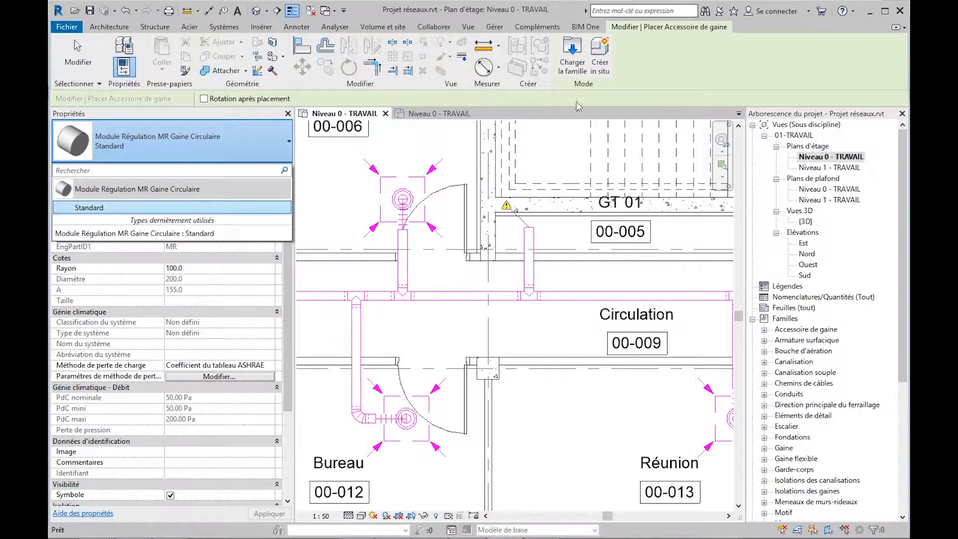
{"action": "left_click", "coordinate": [574, 64]}
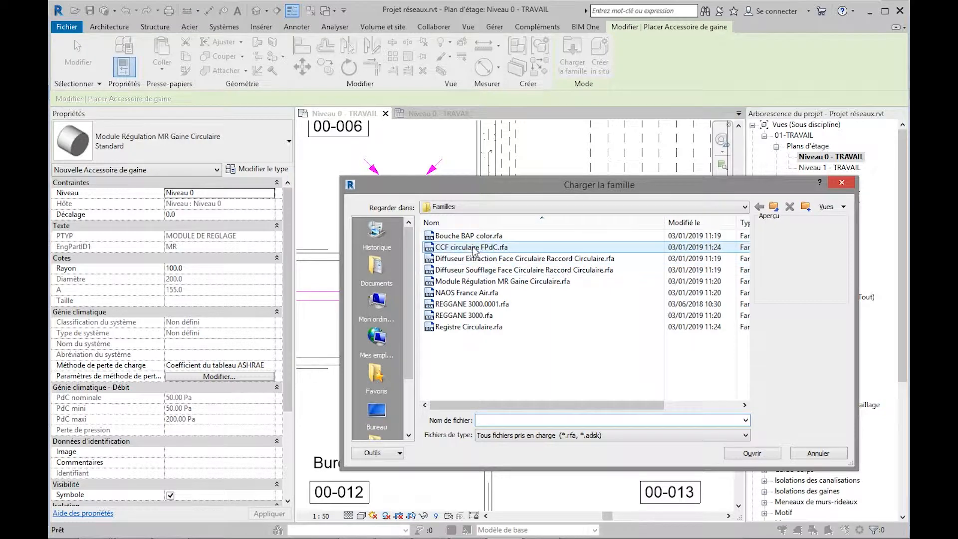
{"action": "left_click", "coordinate": [469, 248]}
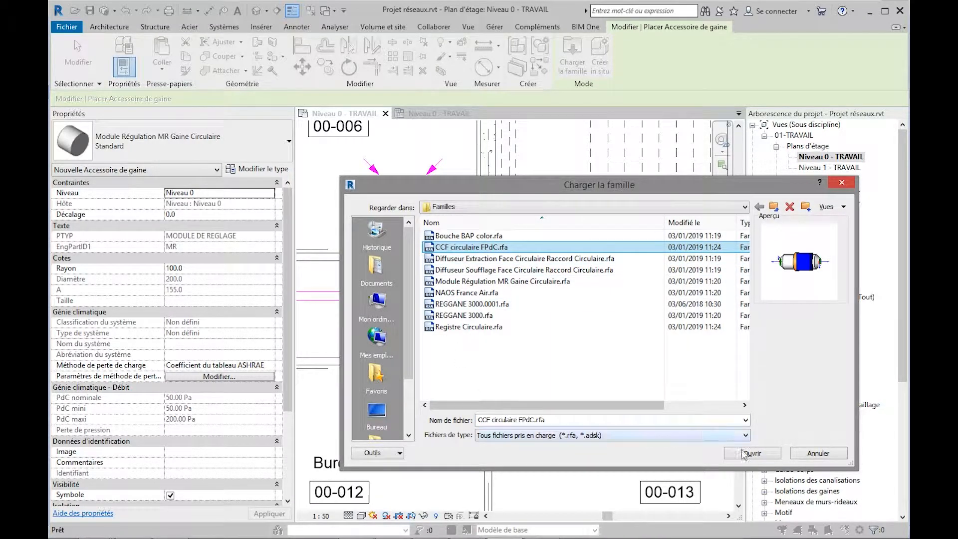
{"action": "left_click", "coordinate": [753, 453]}
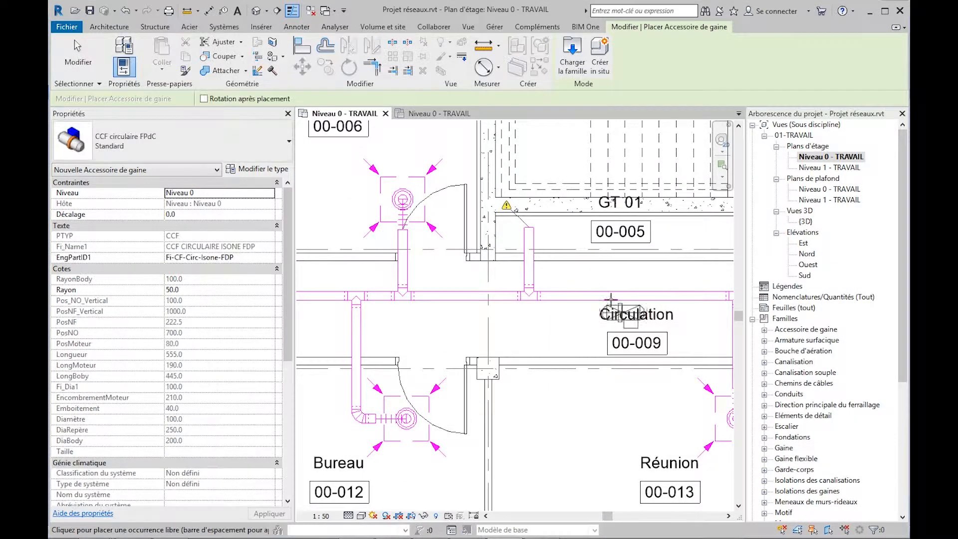
Step: Place the CCF circulaire FPdC fire damper on the branch duct entering GT 01 00-005, at the corridor wall, and end the placement
{"action": "scroll", "coordinate": [544, 267], "scroll_direction": "up", "scroll_amount": 5}
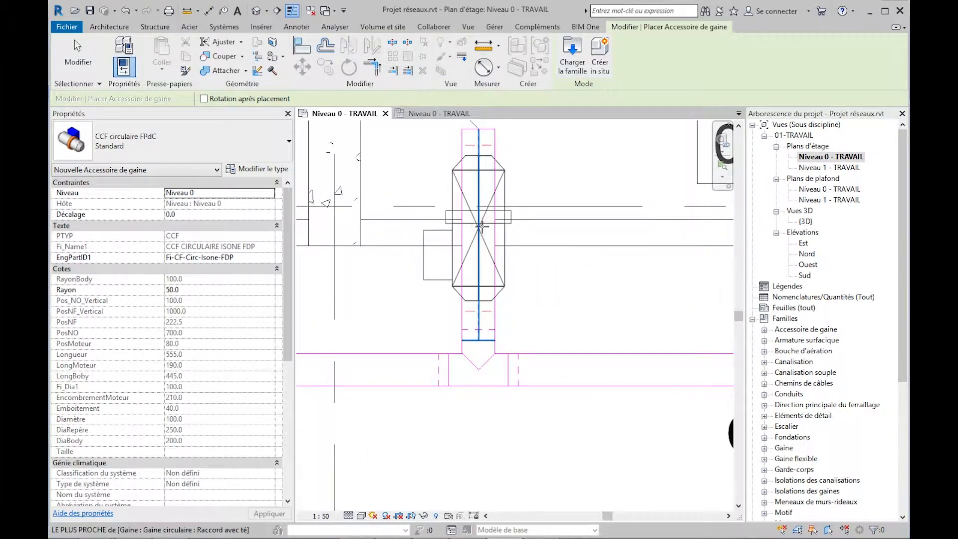
{"action": "left_click", "coordinate": [479, 225]}
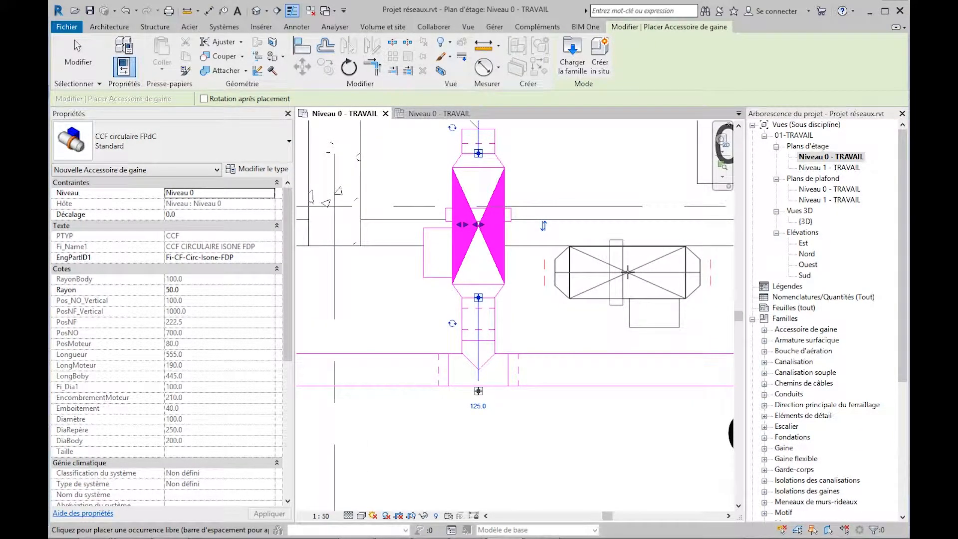
{"action": "key", "text": "Escape"}
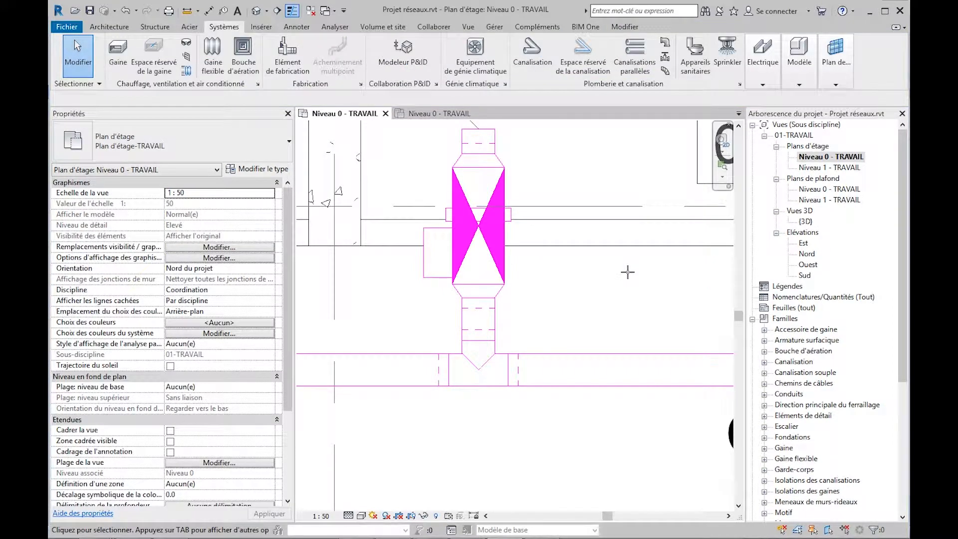